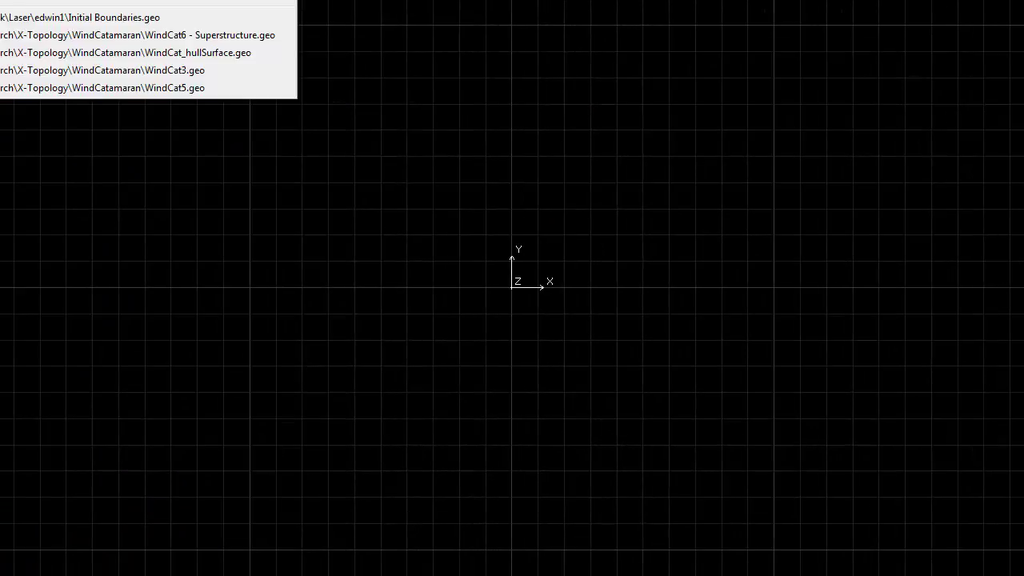
- Load the laser-scanned hull point cloud into the empty model and orbit to view it in 3D
left_click(19, 21)
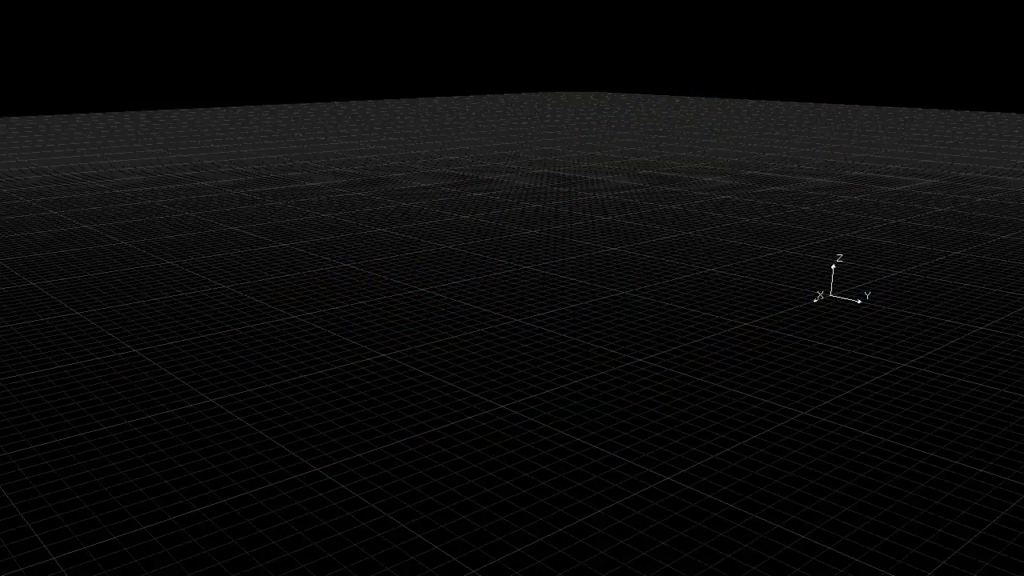
middle_click_drag(184, 253, 317, 179)
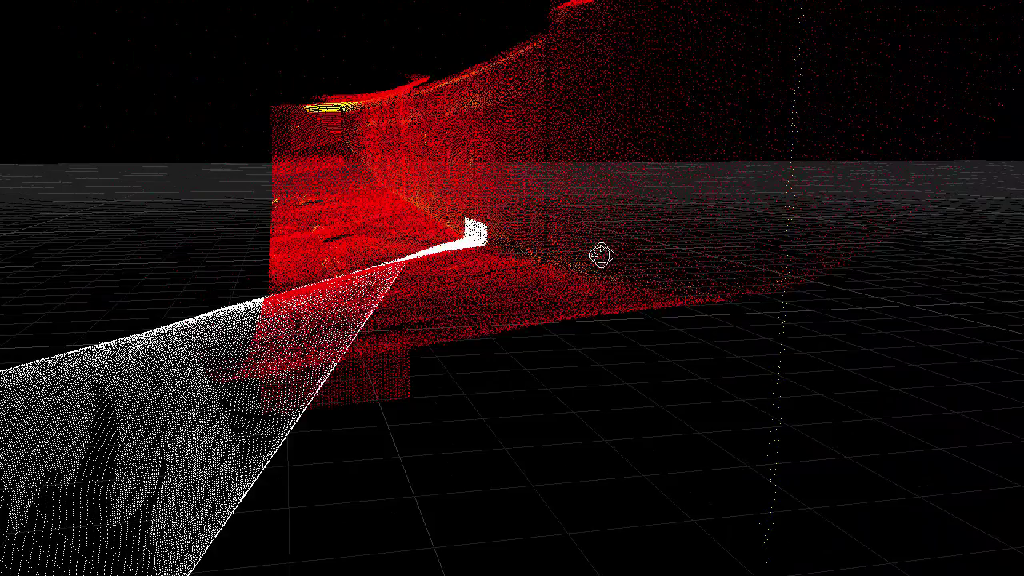
left_click_drag(217, 135, 403, 209)
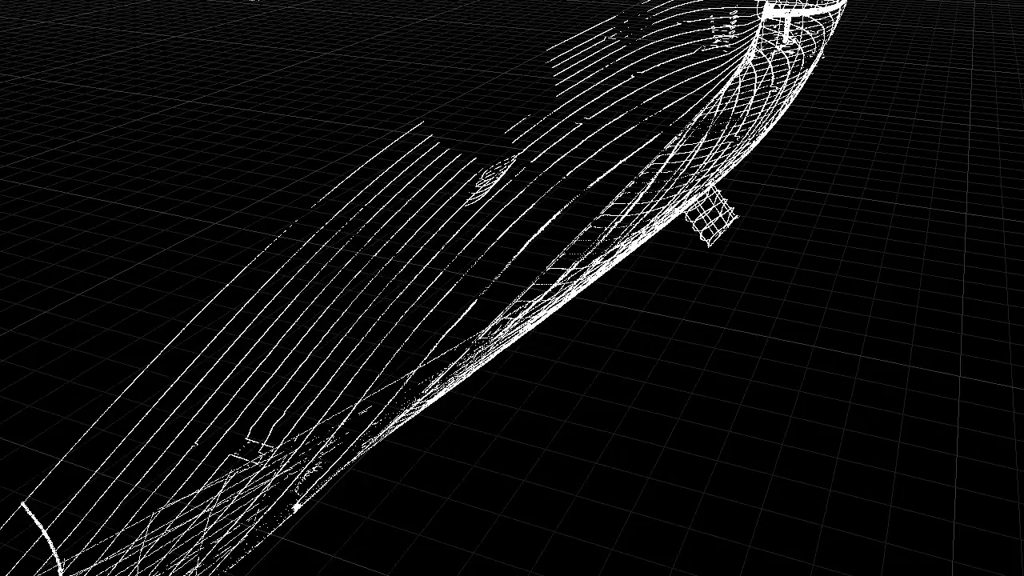
- Select the cut lines on the far half of the hull and delete them, keeping a single side
left_click_drag(288, 70, 523, 249)
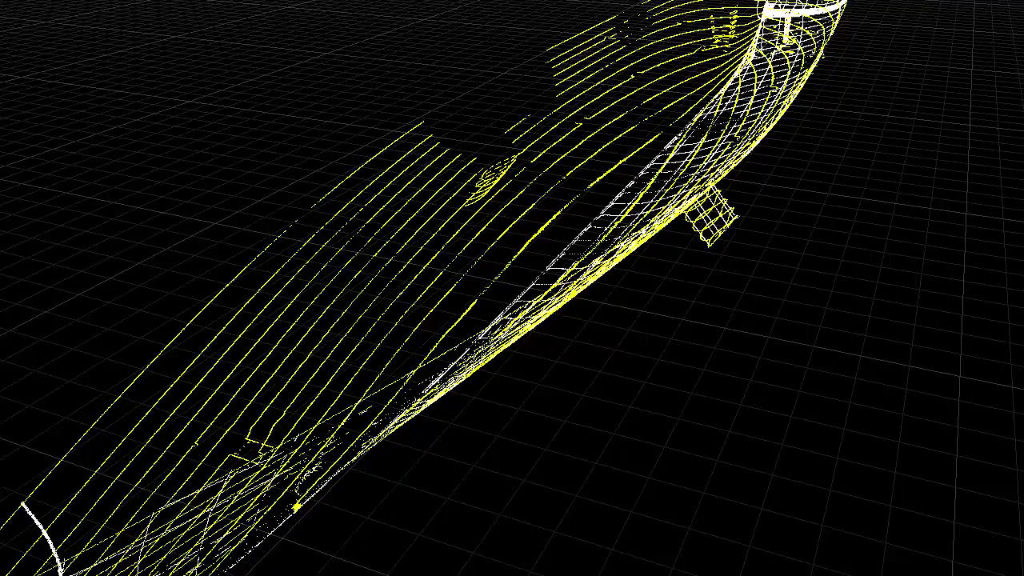
left_click_drag(613, 311, 797, 275)
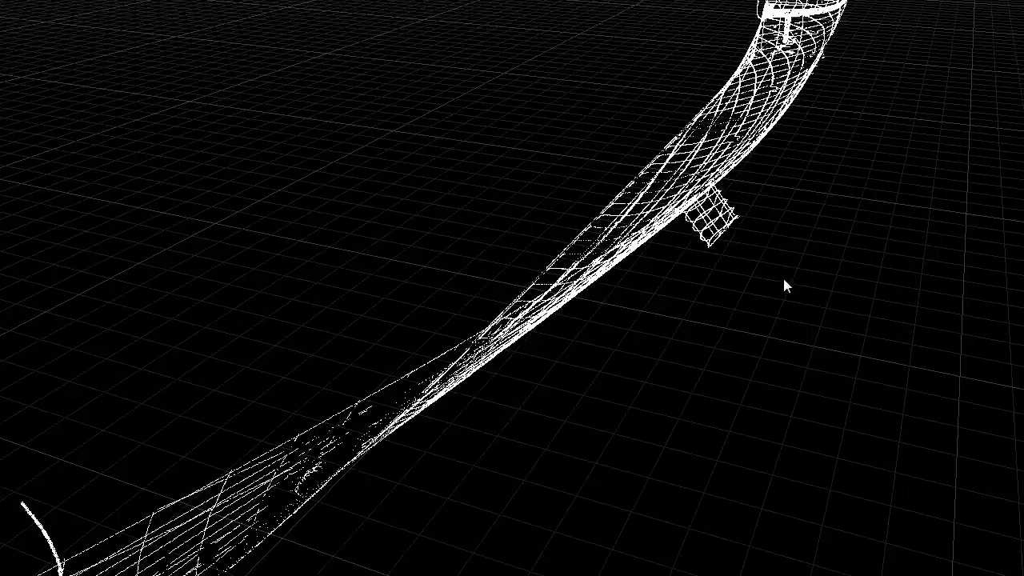
left_click_drag(347, 32, 680, 164)
- Remove the longitudinal cuts from the remaining half-hull scan data, keeping only the transverse sections
middle_click_drag(541, 237, 240, 304)
left_click_drag(432, 288, 501, 300)
mouse_move(499, 298)
middle_mouse_down()
mouse_move(468, 294)
mouse_move(496, 297)
middle_mouse_up()
key("ctrl+a")
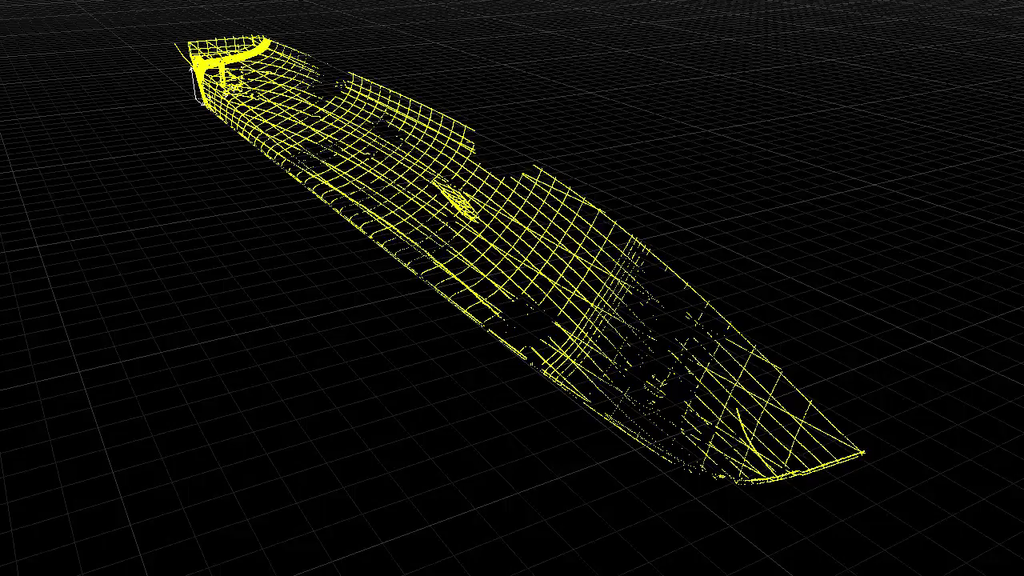
key("Delete")
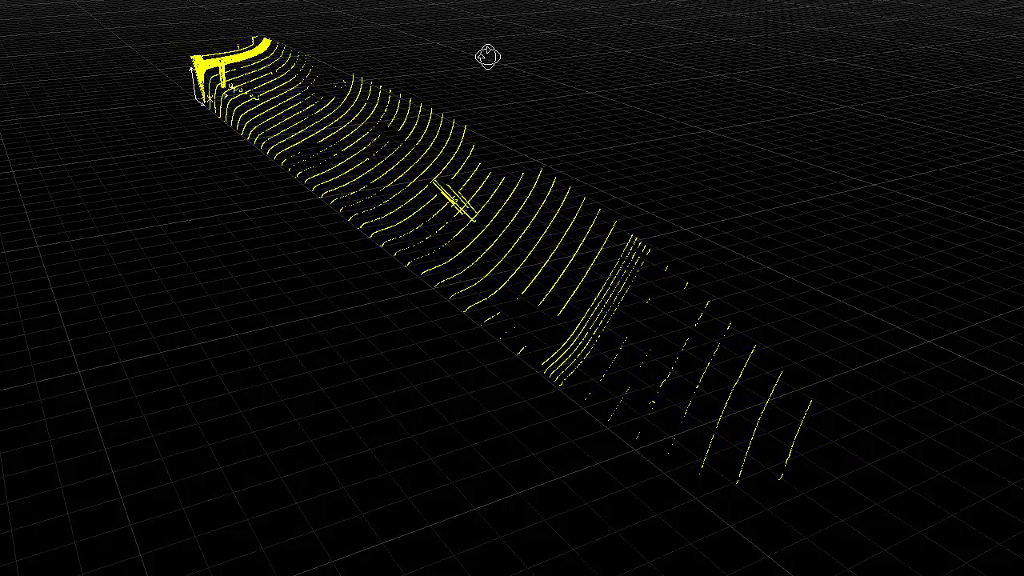
left_click(451, 1)
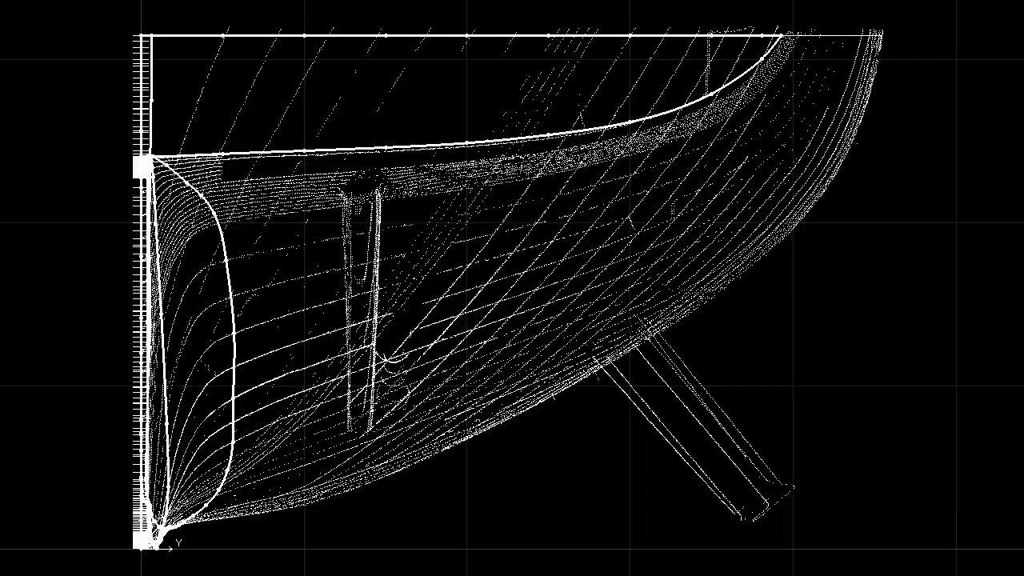
- Try fitting a diagonal curve from the inner edge curve out to the bilge and check its curvature comb
left_click(643, 119)
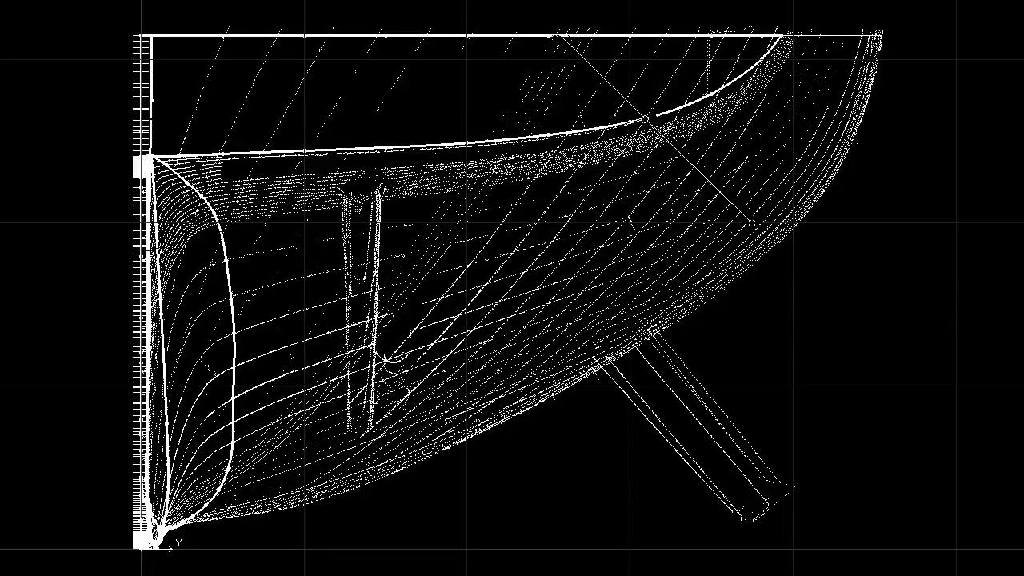
left_click(757, 232)
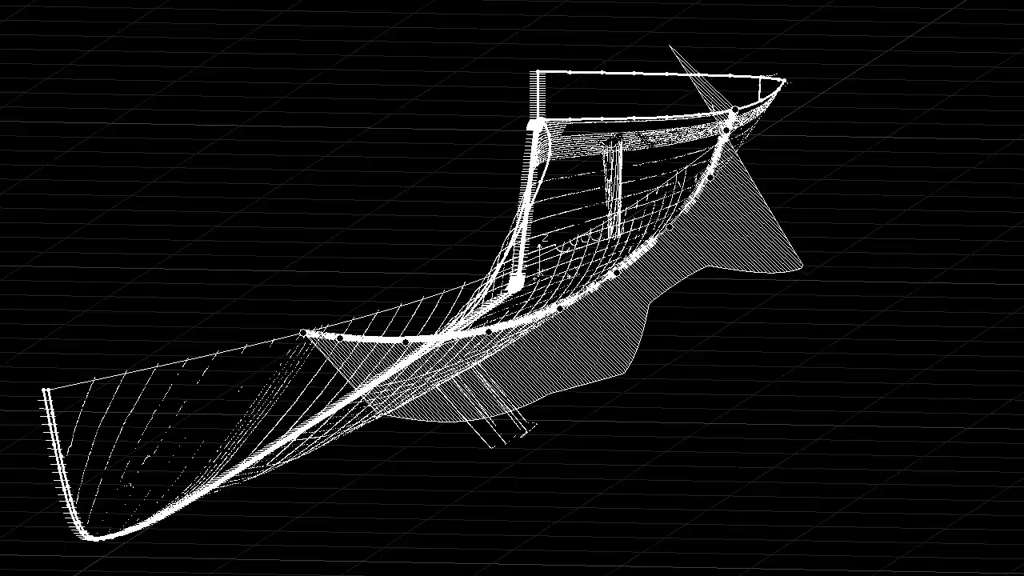
middle_click_drag(790, 193, 805, 184)
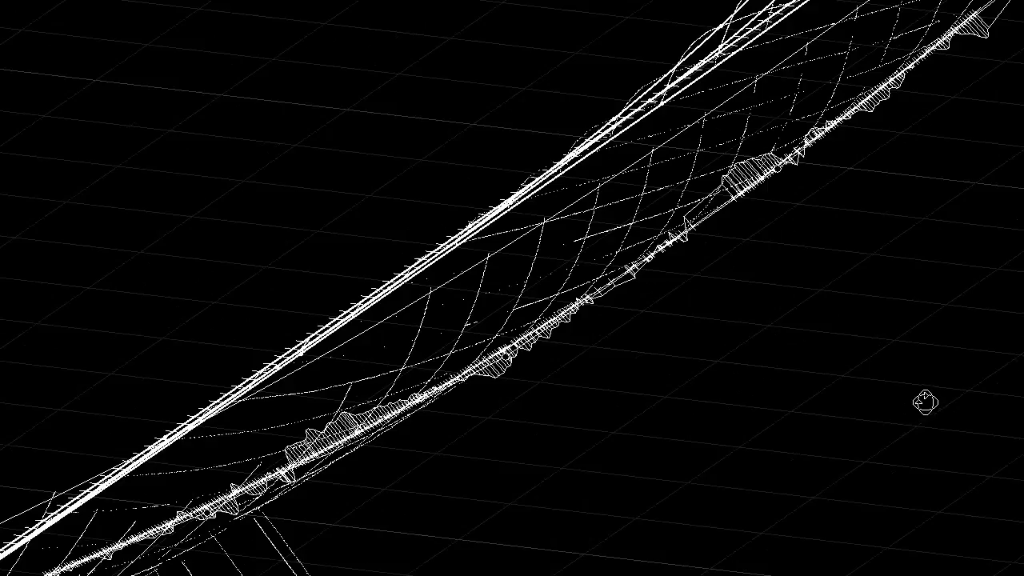
left_click_drag(924, 402, 953, 409)
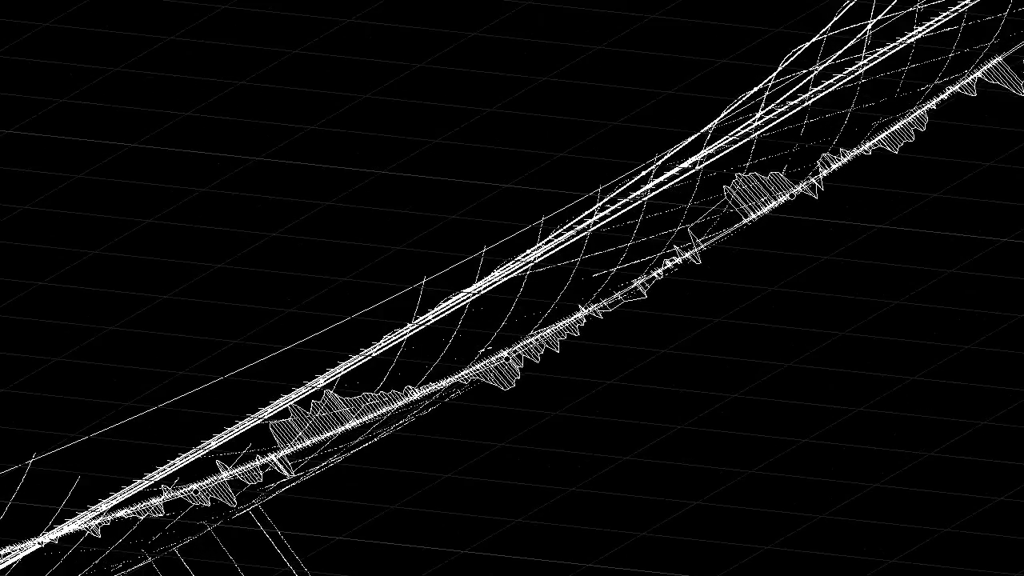
mouse_move(797, 343)
left_mouse_down()
mouse_move(740, 331)
mouse_move(840, 312)
left_mouse_up()
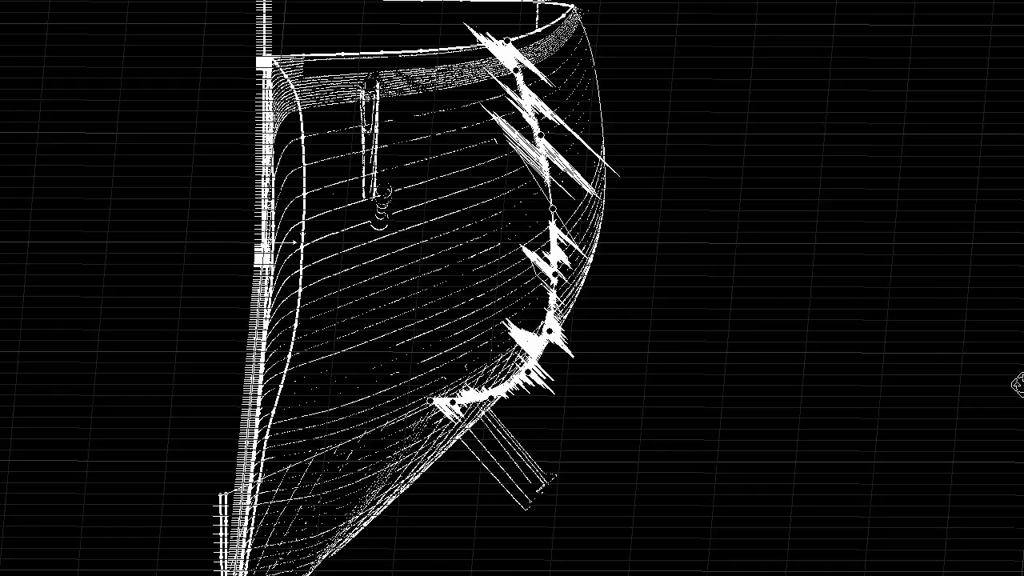
left_click(764, 253)
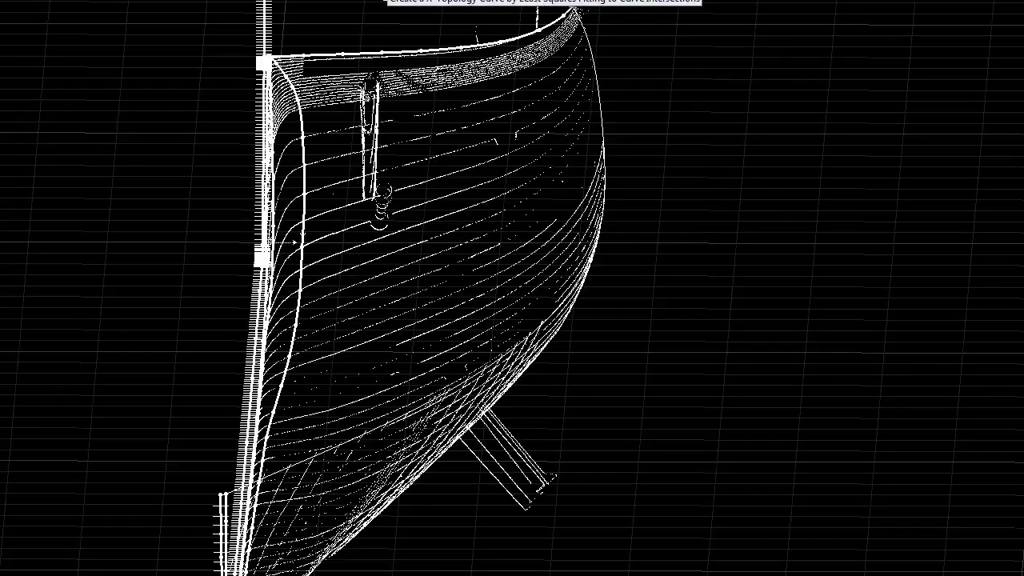
- Fit two diagonal X-Topology curves by least squares across the outer hull sections in the body plan
middle_click_drag(700, 253, 697, 270)
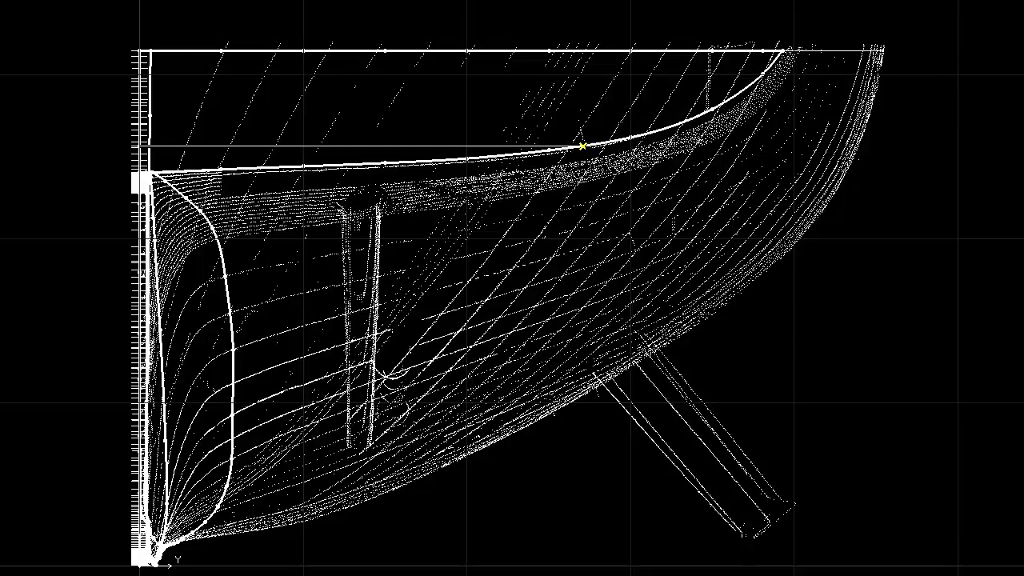
left_click(582, 147)
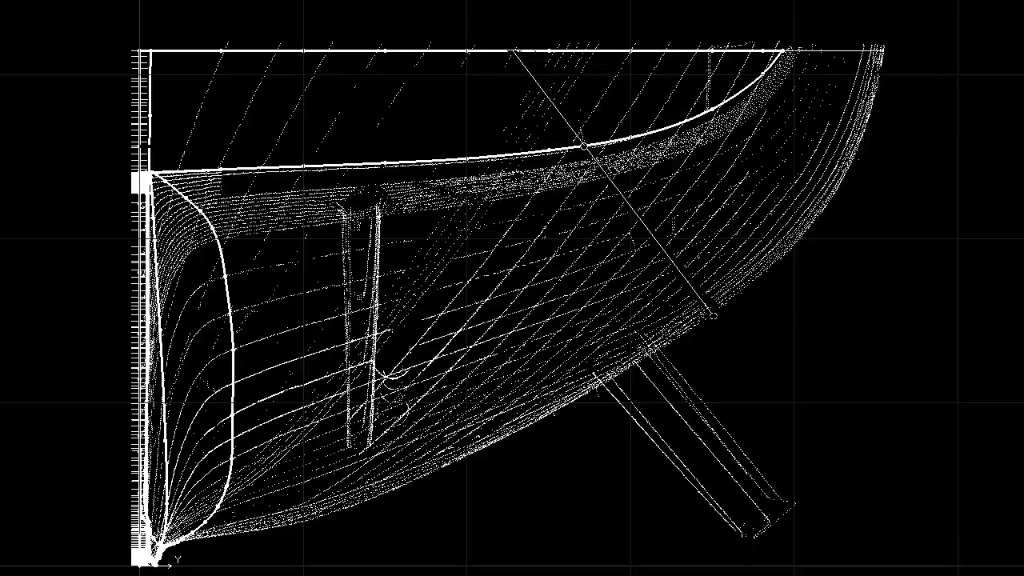
left_click(710, 316)
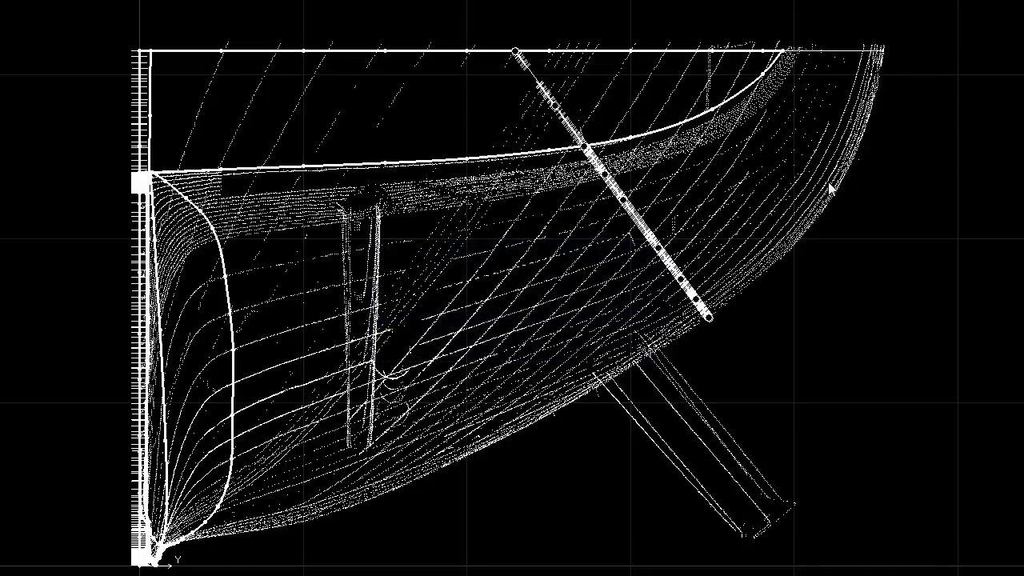
key("Escape")
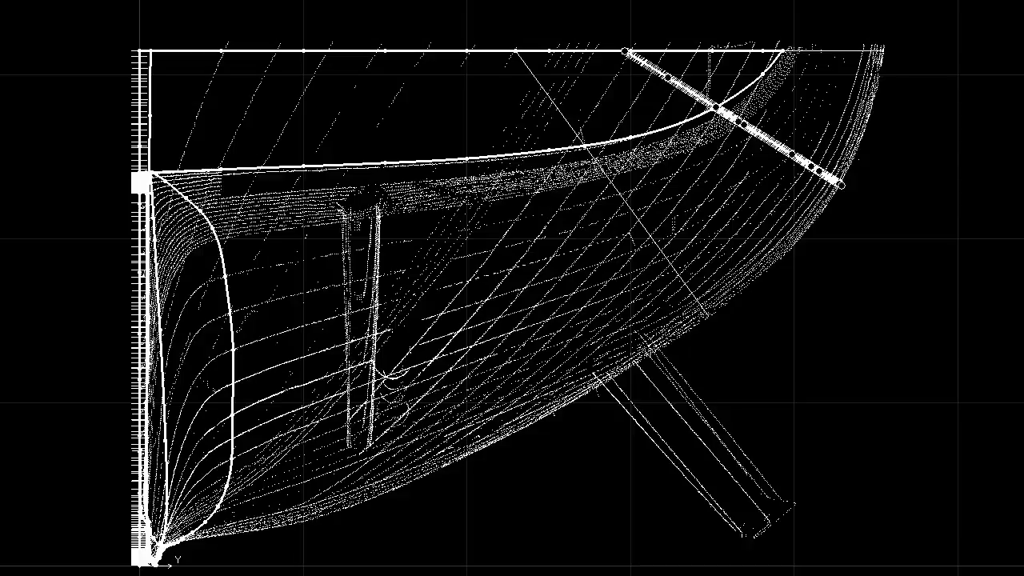
key("Escape")
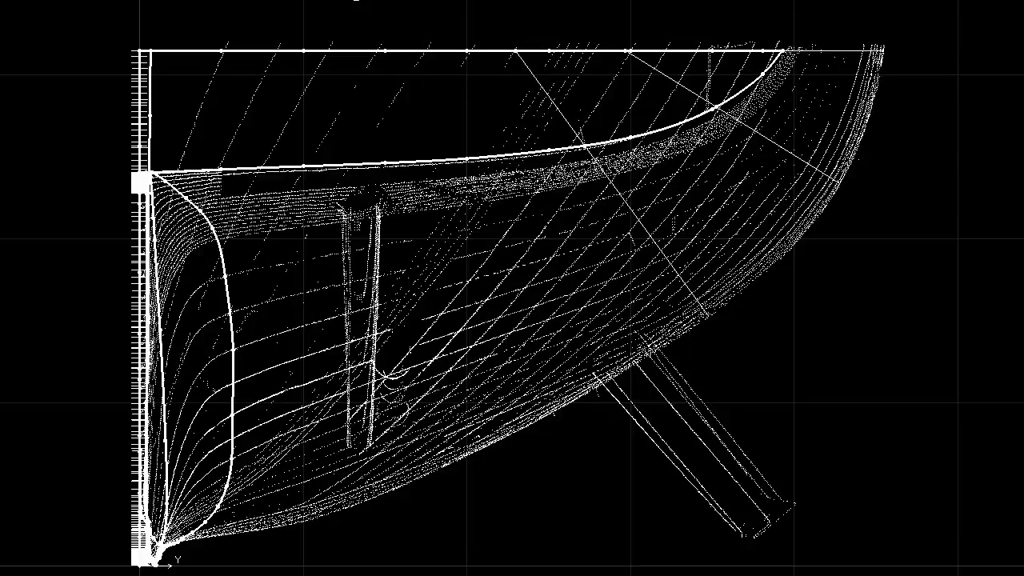
- Fit two more diagonal curves closer to the centreline, running down from the transom edge to the lower hull
left_click(472, 157)
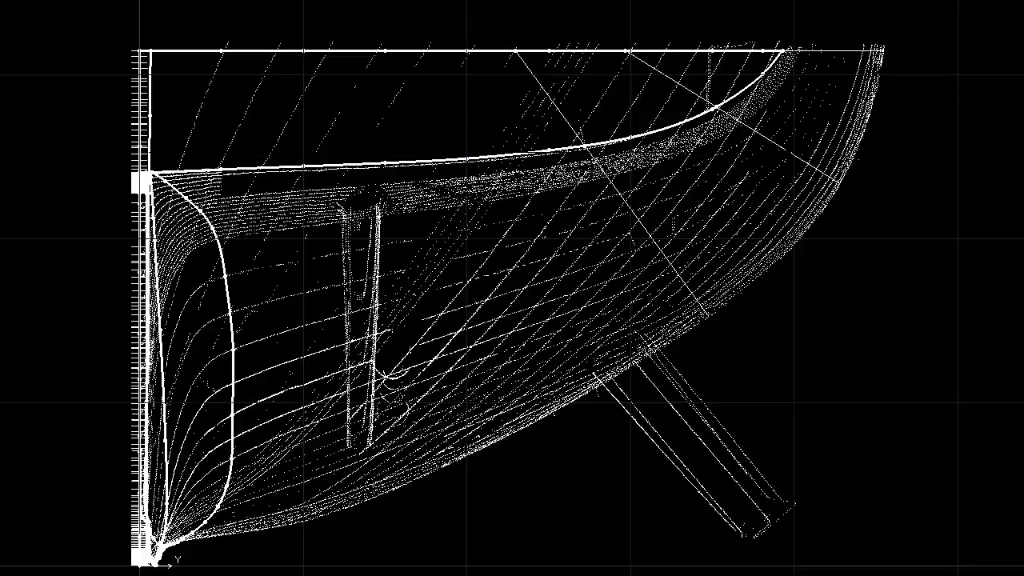
left_click(475, 158)
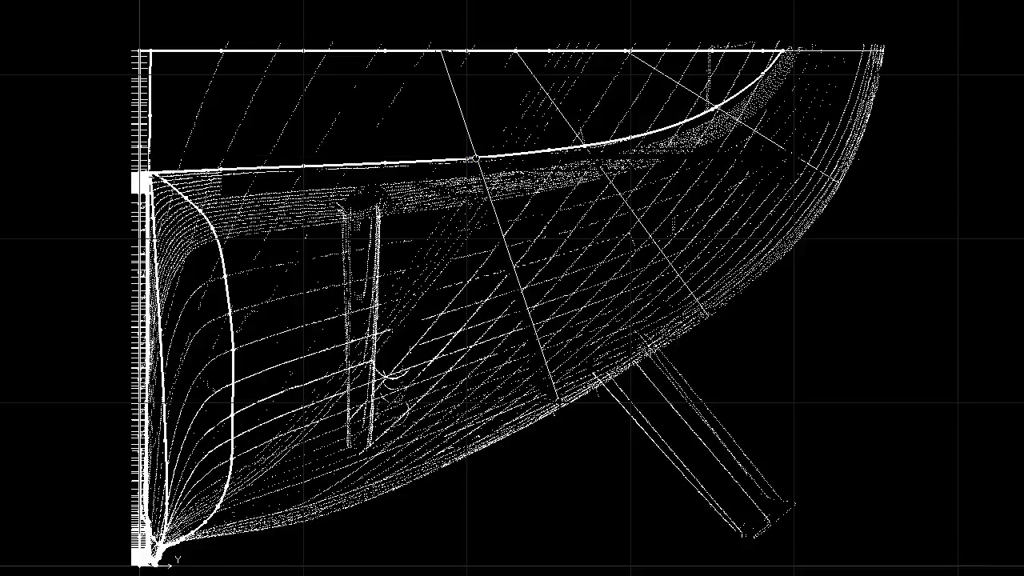
left_click(639, 352)
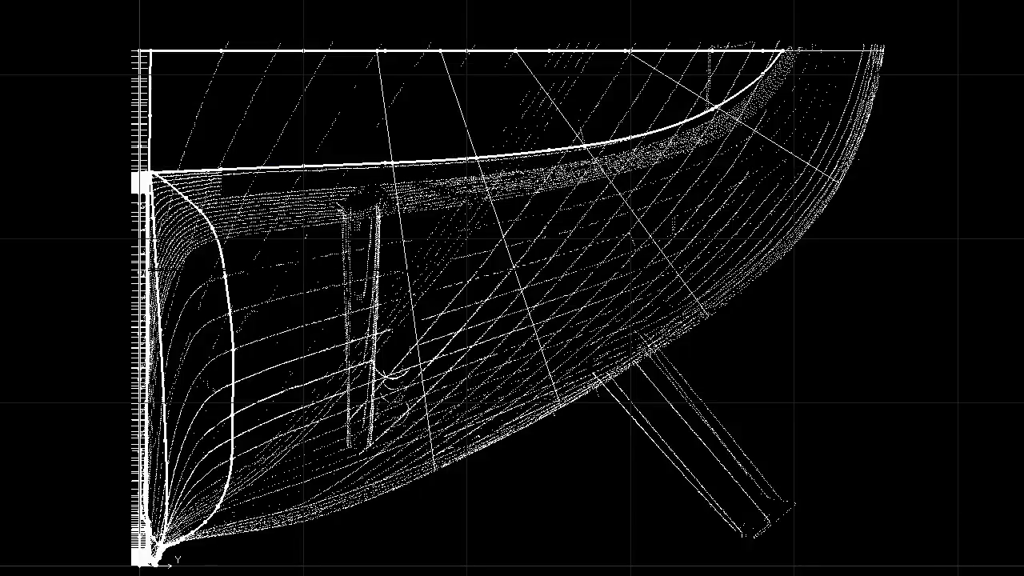
left_click(265, 168)
left_click(283, 393)
key("Return")
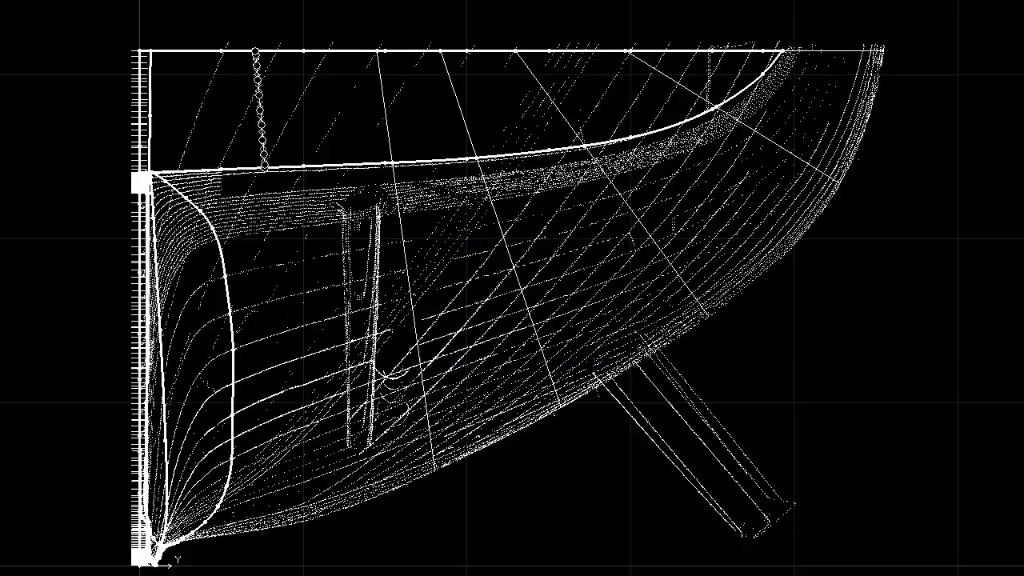
key("ctrl+z")
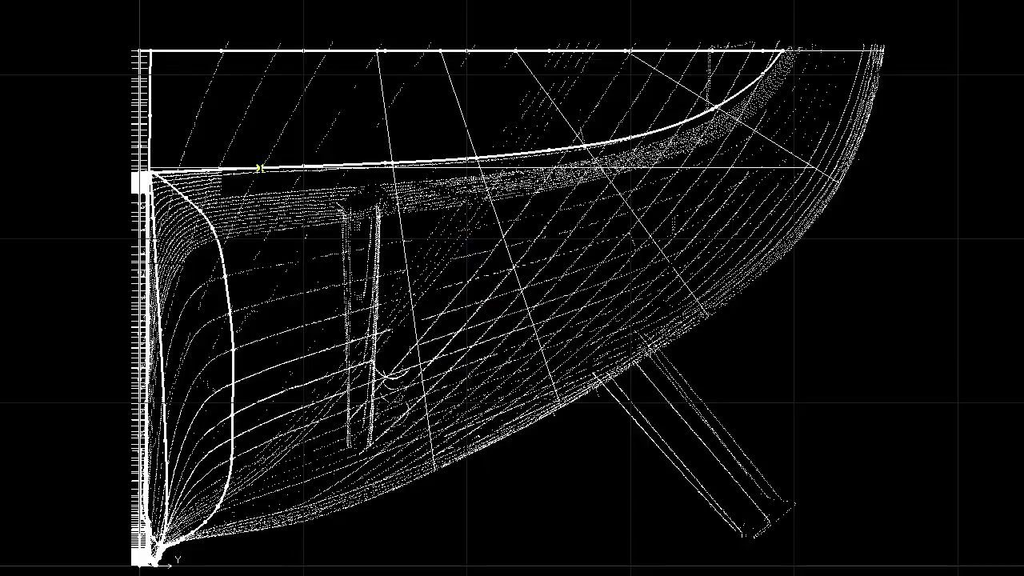
- Fit the innermost diagonal curve from the transom edge near the centreline down to the lower hull
left_click(260, 168)
left_click(290, 358)
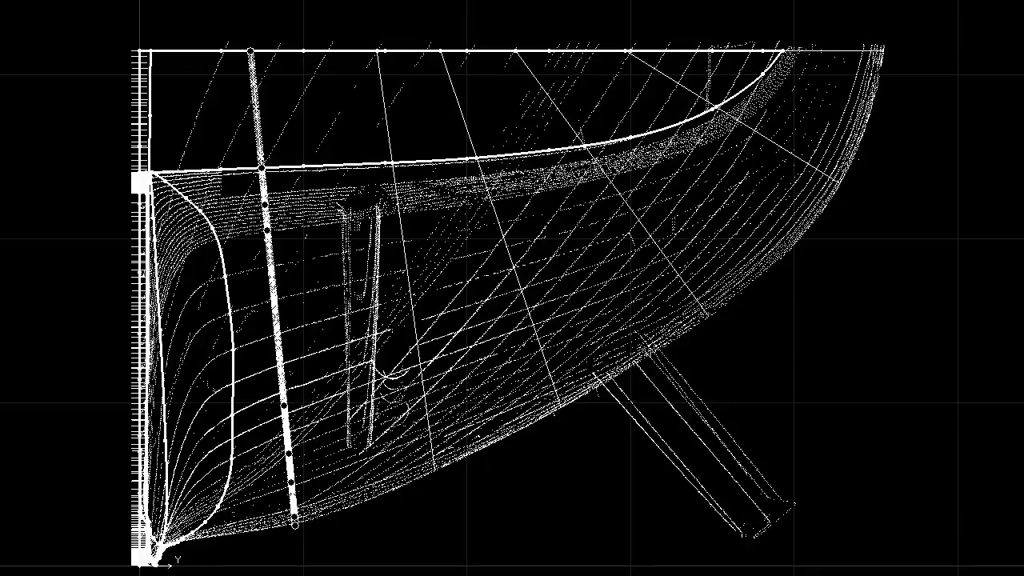
left_click(857, 312)
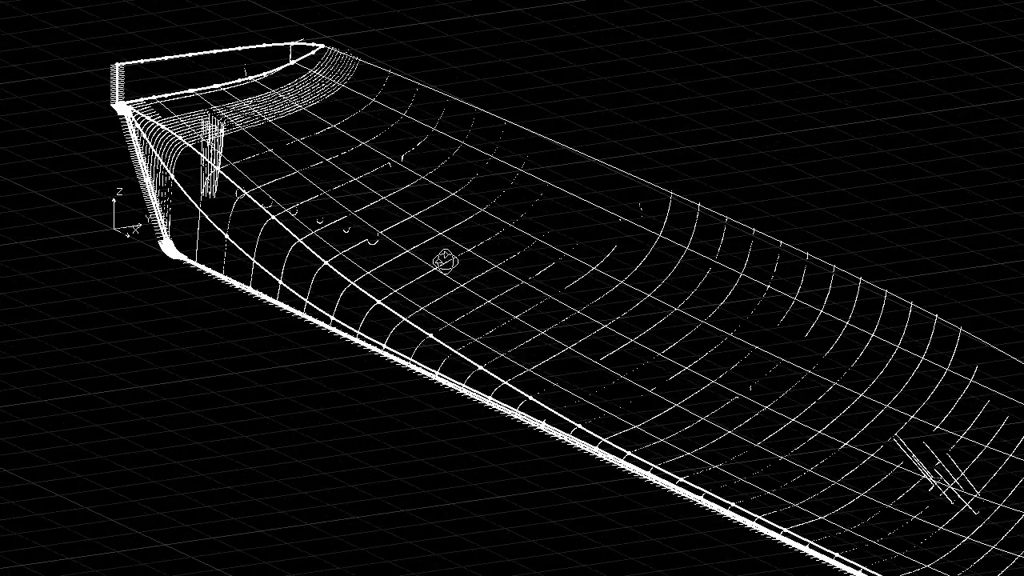
- Draw transverse X-Topology curves across the aft hull, snapping to the sheer line, the diagonals and the keel-side curves
middle_click_drag(571, 283, 535, 265)
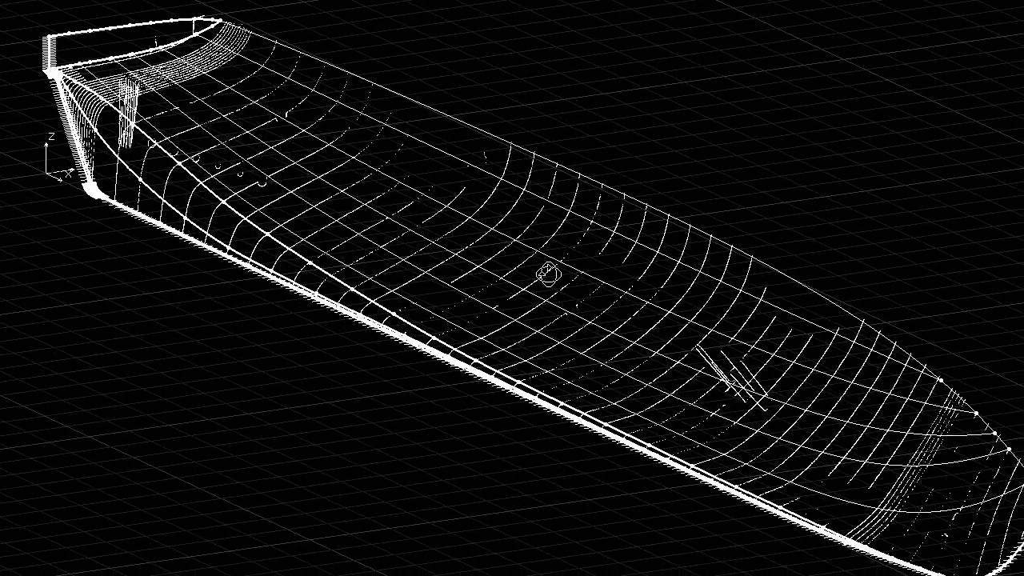
mouse_move(402, 214)
middle_mouse_down()
mouse_move(472, 258)
mouse_move(413, 207)
middle_mouse_up()
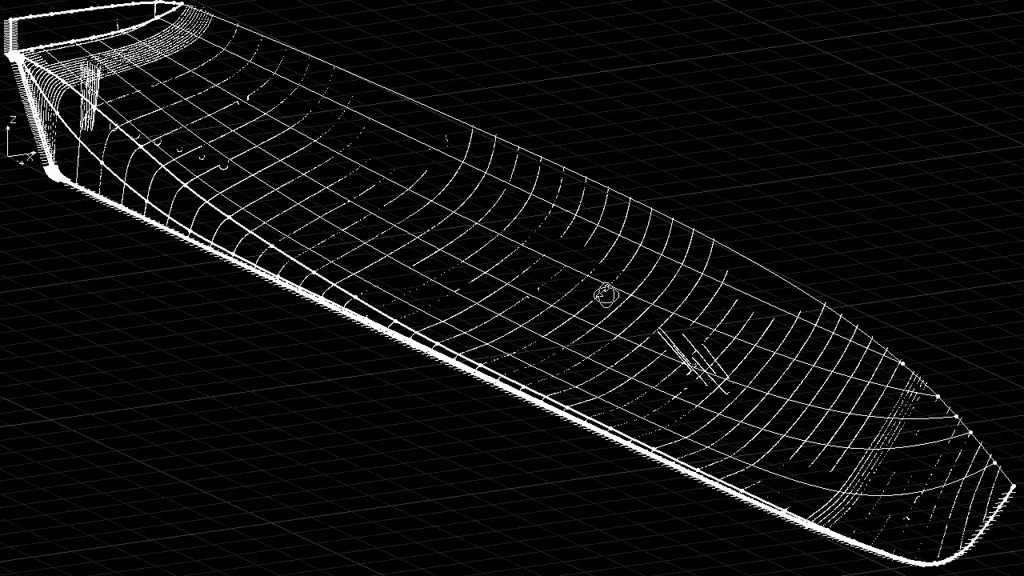
middle_click_drag(407, 218, 527, 233)
scroll(504, 235, "up", 2)
middle_click_drag(389, 124, 486, 250)
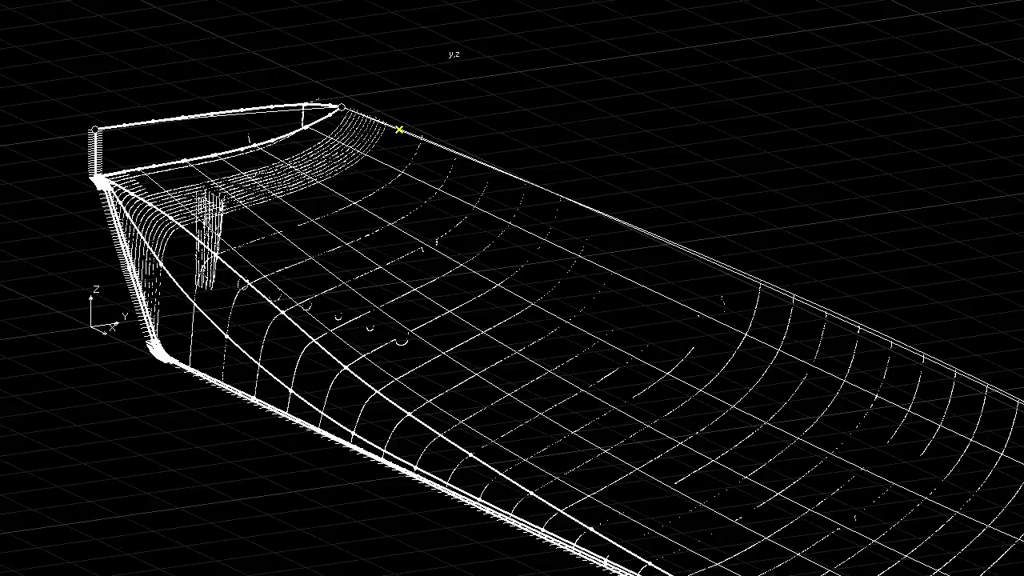
key("Escape")
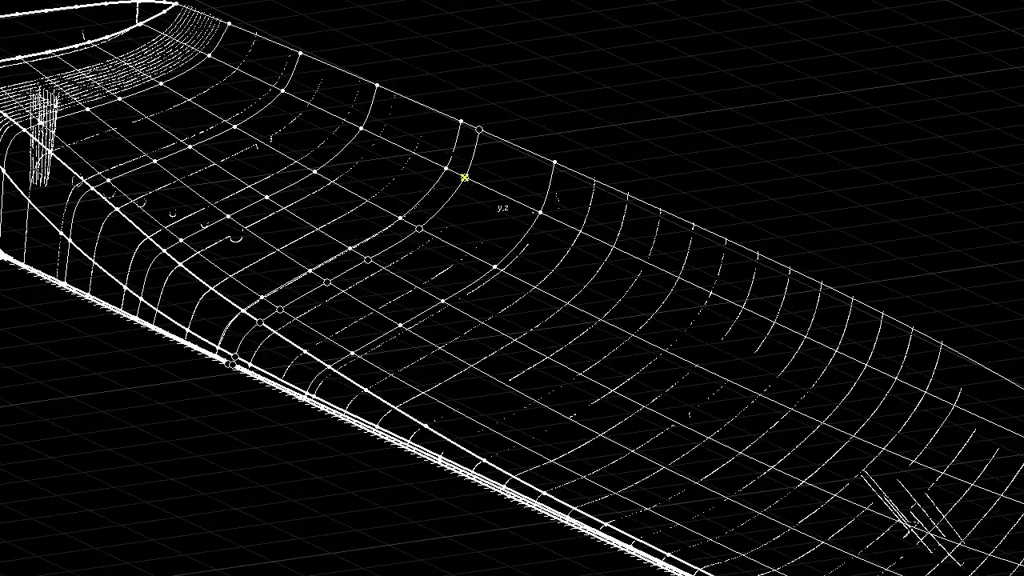
- Add the remaining transverse curves towards the bow, joining the sheer and diagonals to the curves along the keel
middle_click_drag(737, 276, 599, 169)
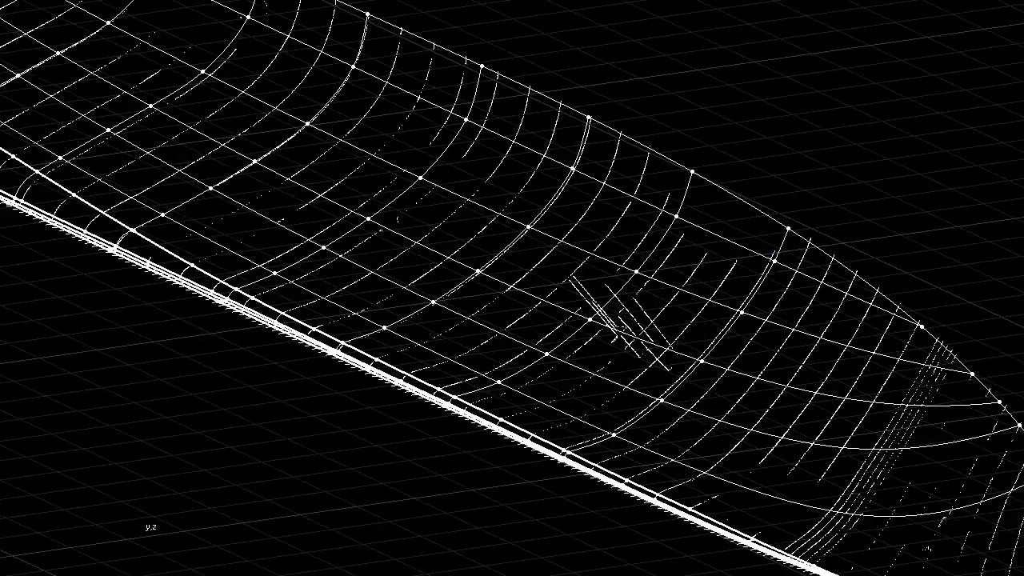
right_click(125, 414)
left_click(196, 426)
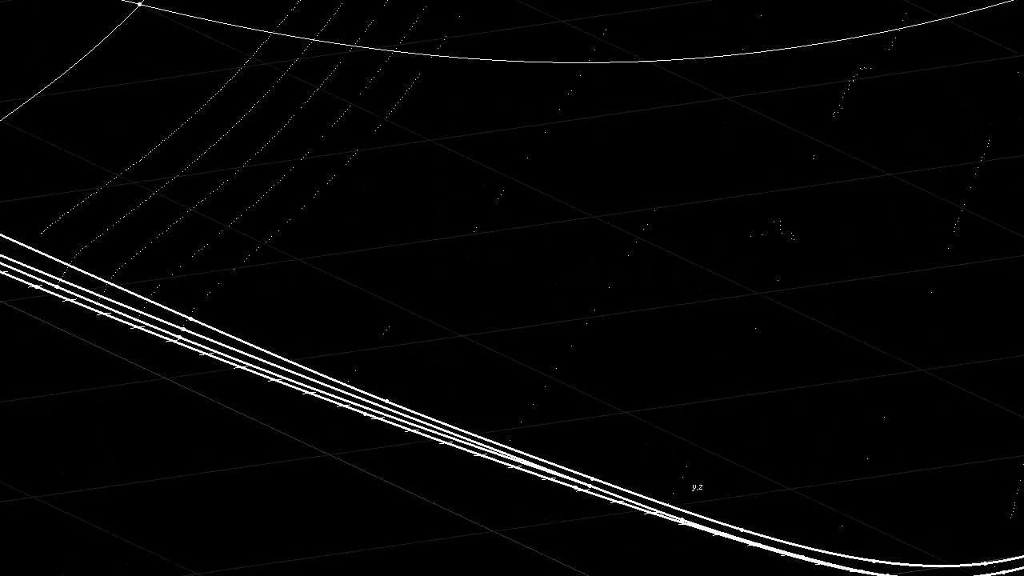
middle_click_drag(686, 480, 582, 396)
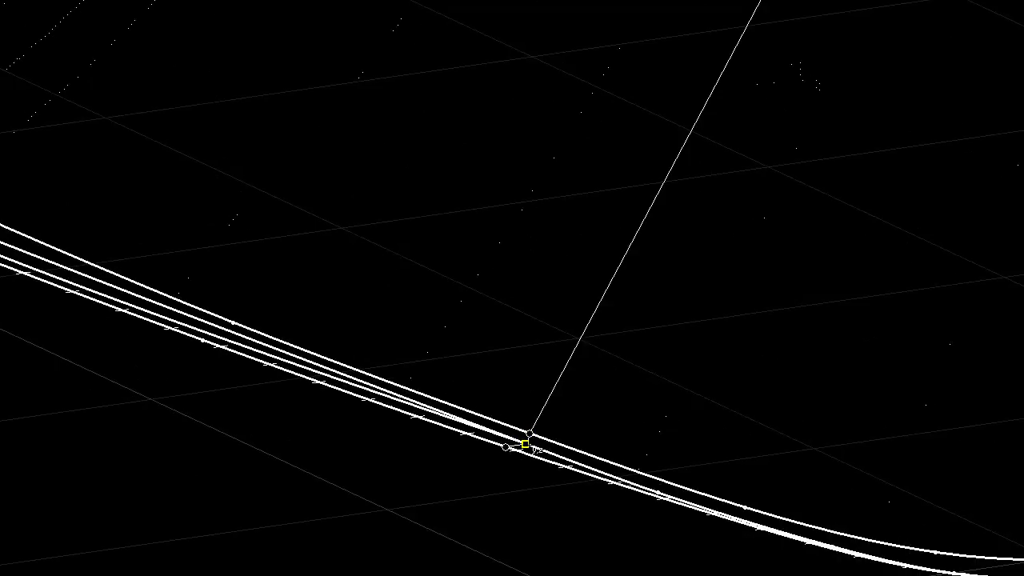
scroll(730, 362, "down", 10)
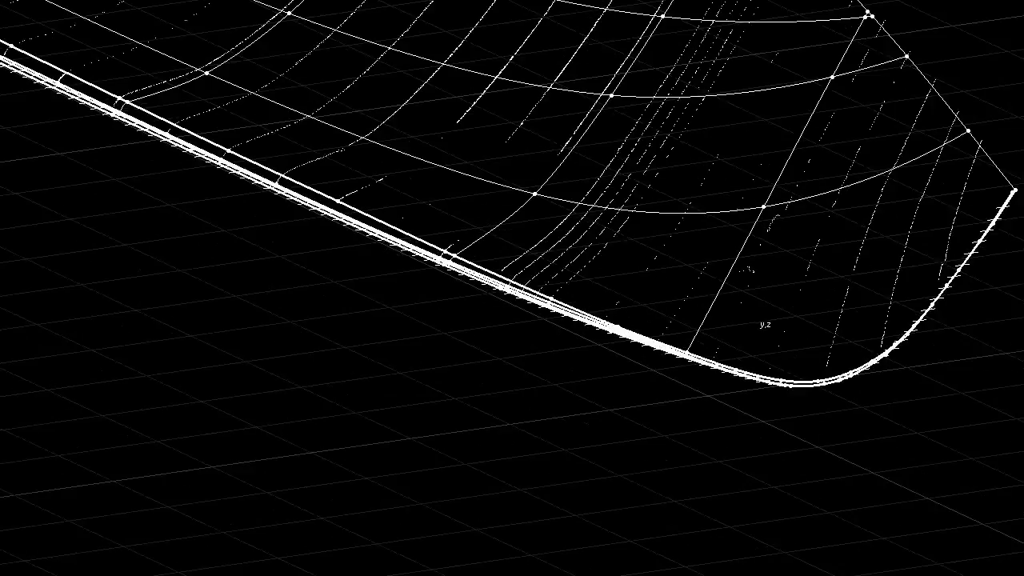
scroll(759, 254, "down", 2)
middle_click_drag(555, 219, 631, 327)
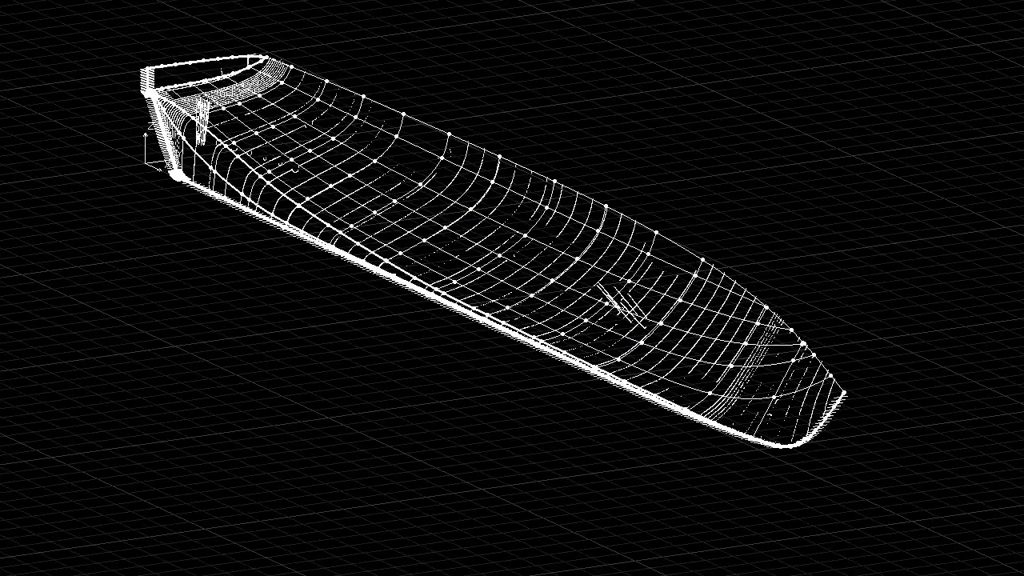
- Generate an X-Topology surface from the complete hull curve network and mirror it about the centreline
key("ctrl+a")
right_click(0, 313)
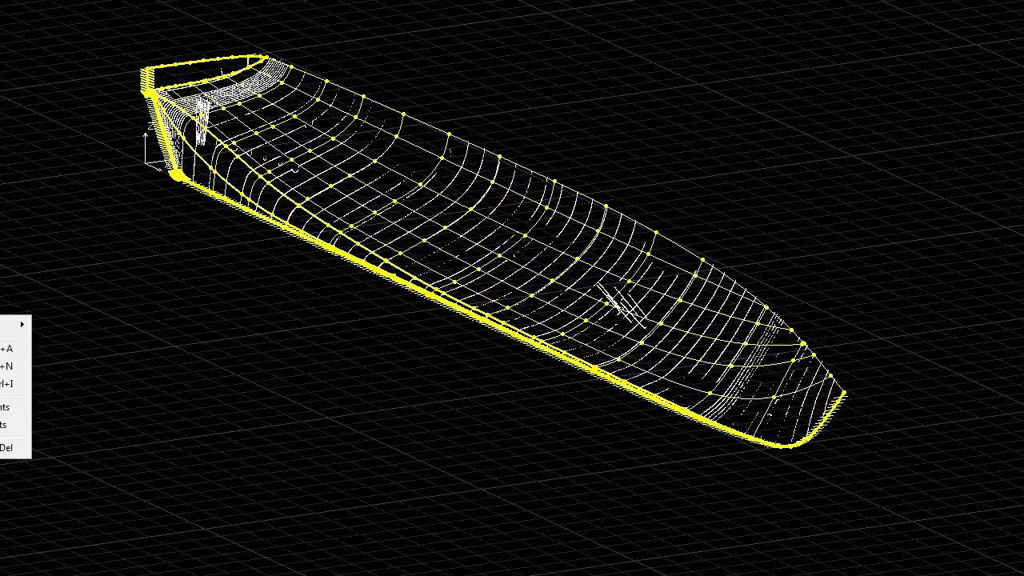
mouse_move(11, 325)
left_click(116, 324)
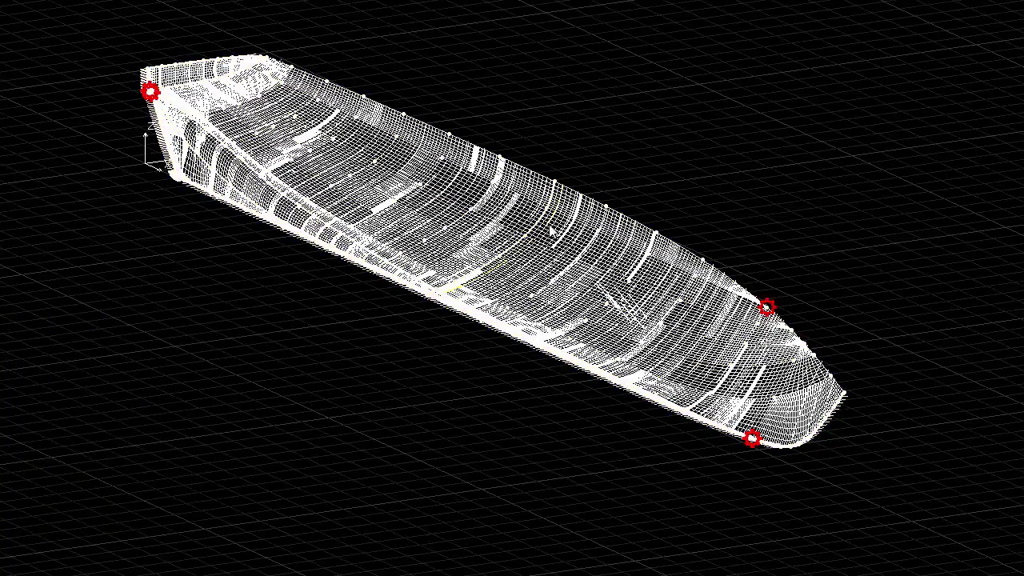
left_click(555, 236)
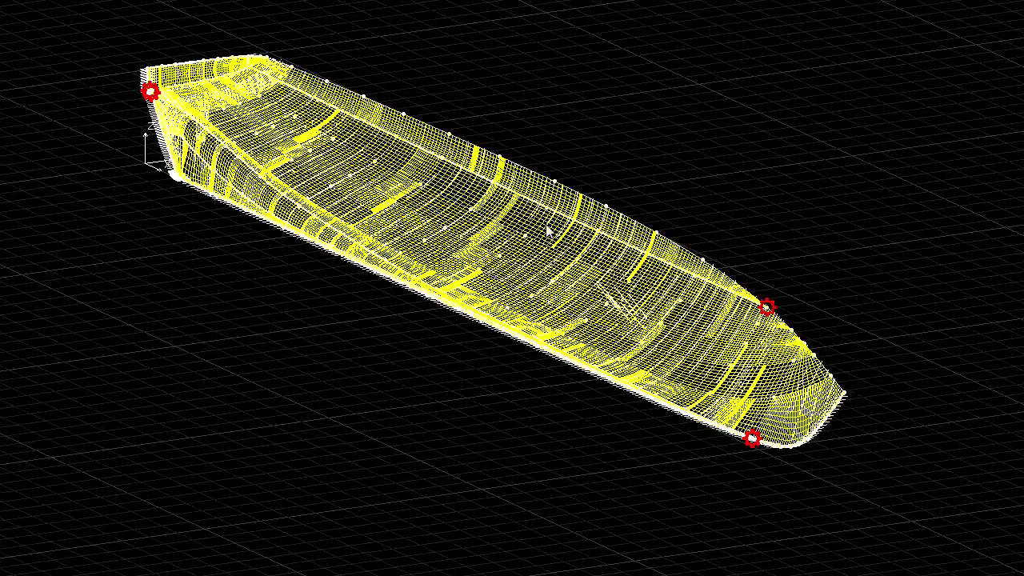
key("Delete")
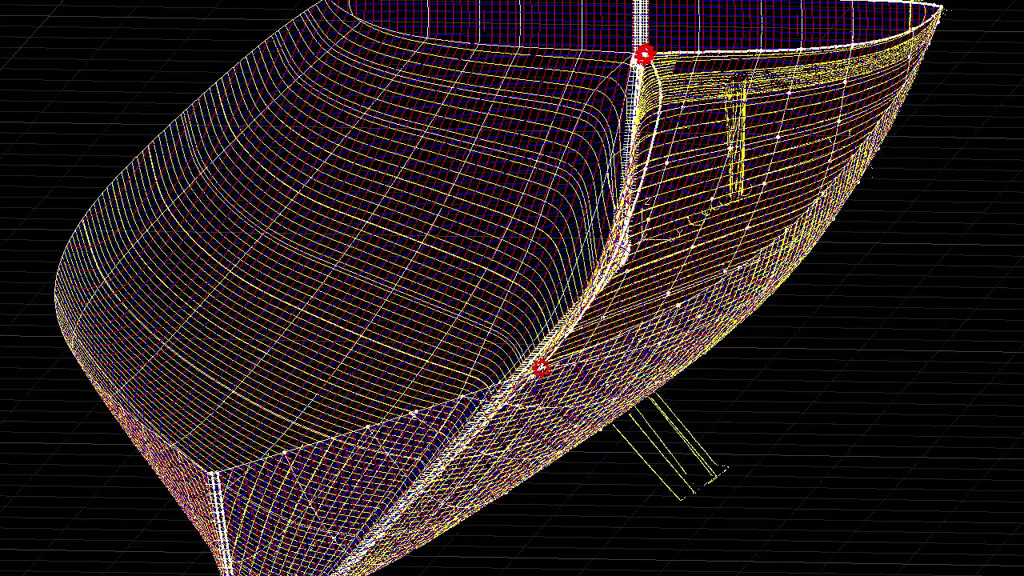
- Recolour the X-Topology hull surface blue and display it as a shaded surface
left_click_drag(350, 221, 734, 314)
right_click_drag(734, 314, 768, 324)
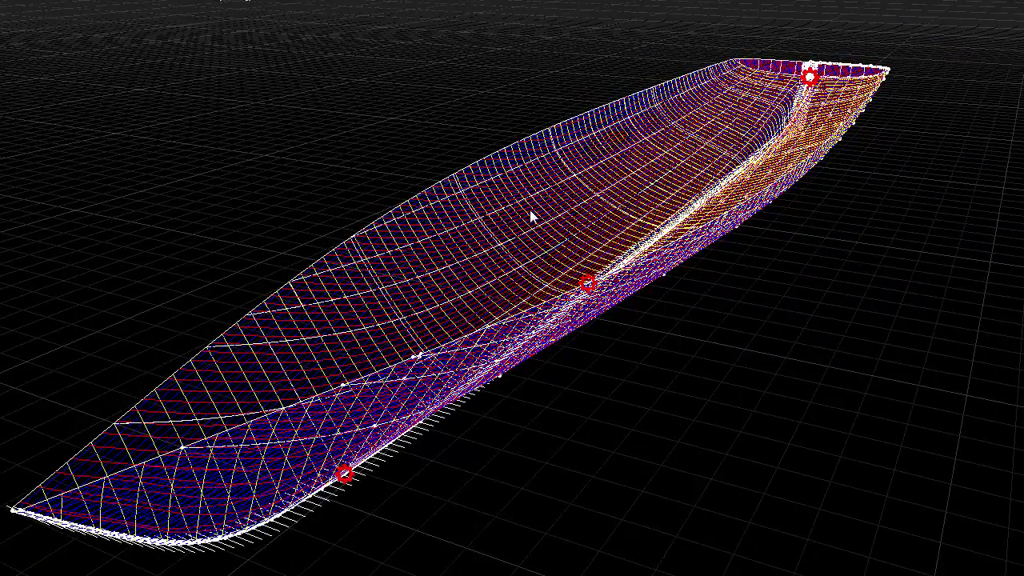
left_click(246, 0)
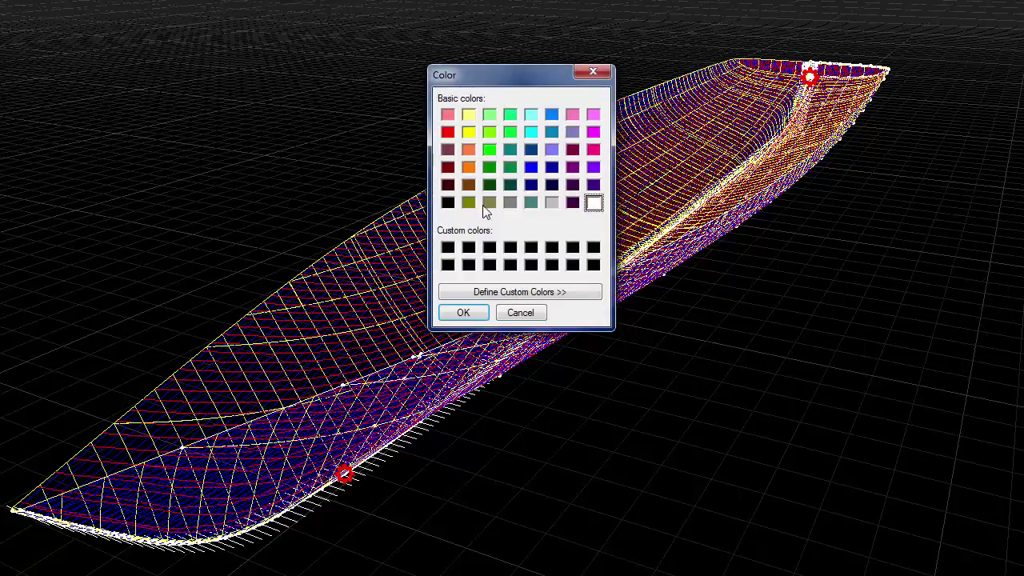
left_click(480, 313)
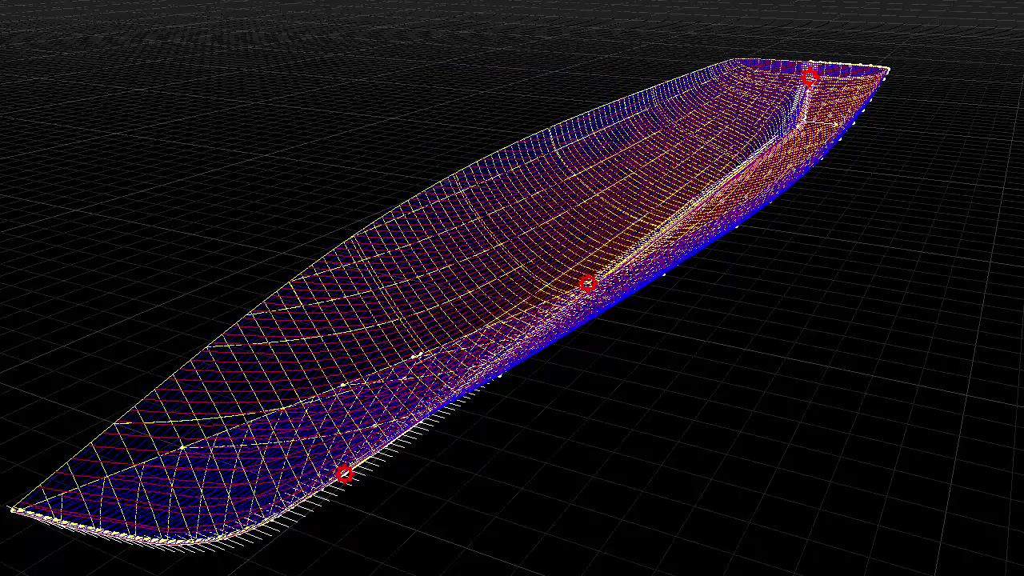
left_click(294, 0)
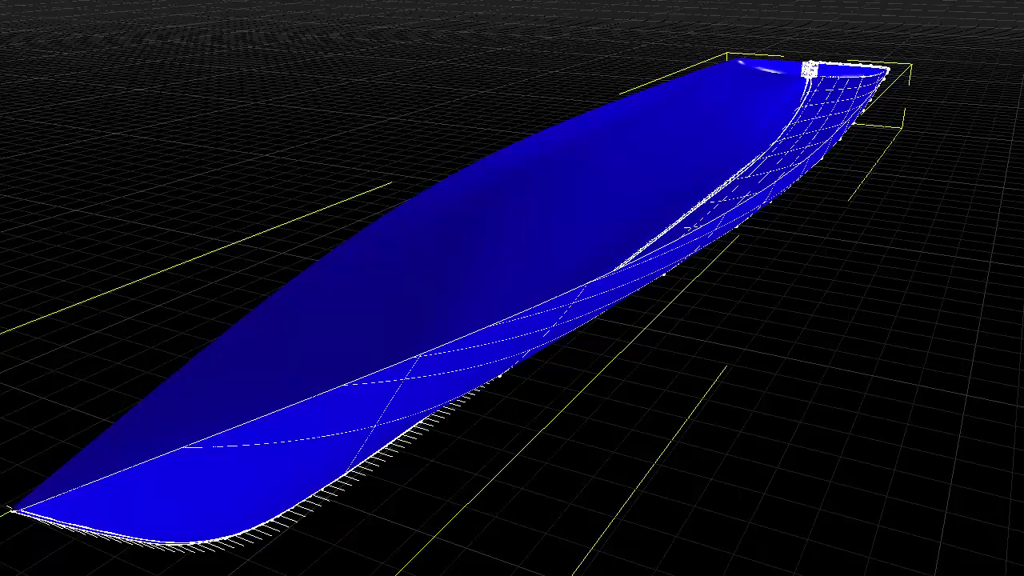
- Turn on the surface analysis display for the hull surface and inspect the colour bands from bow to stern
middle_click_drag(689, 229, 663, 265, "alt")
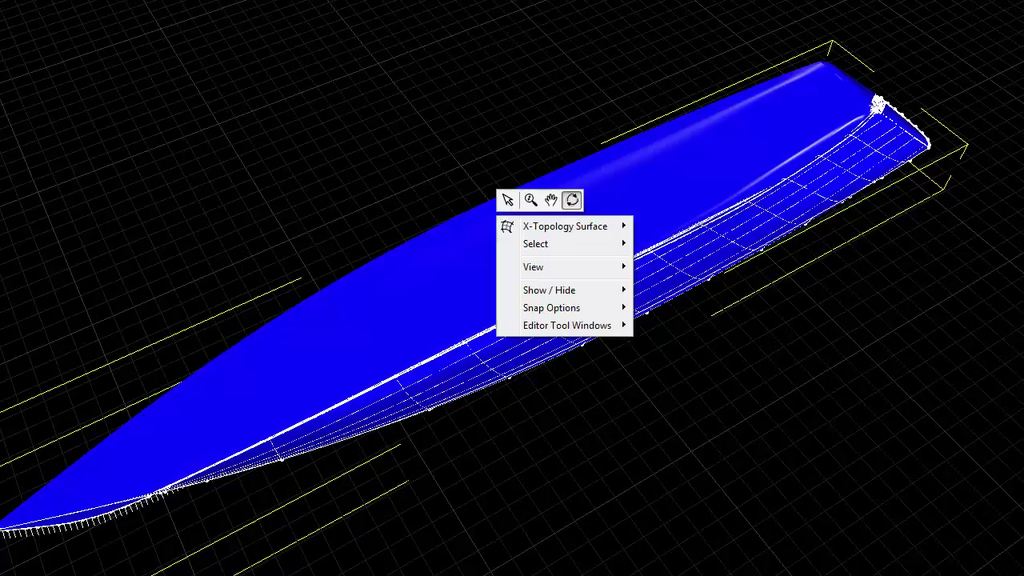
mouse_move(336, 186)
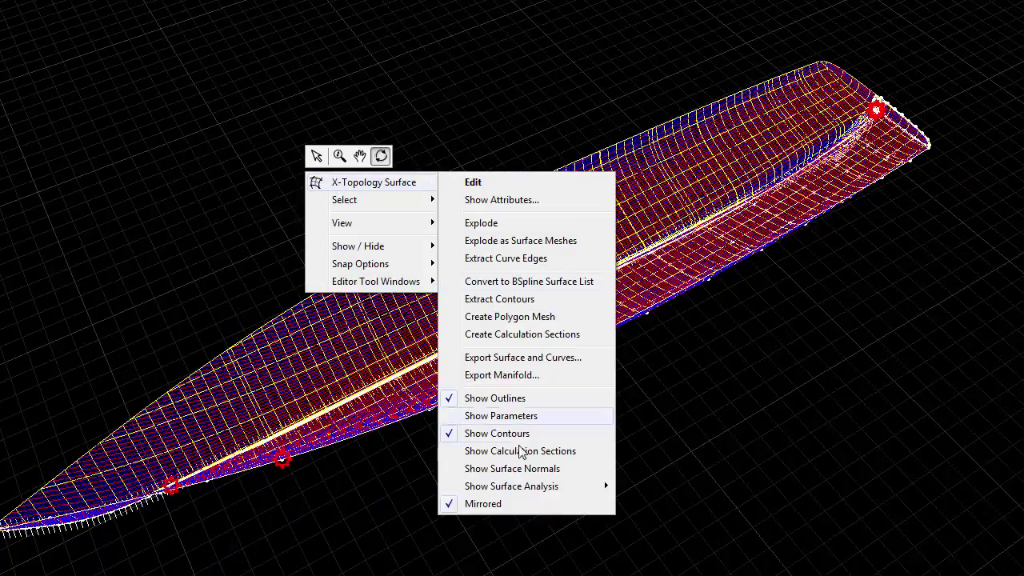
mouse_move(519, 488)
left_click(694, 543)
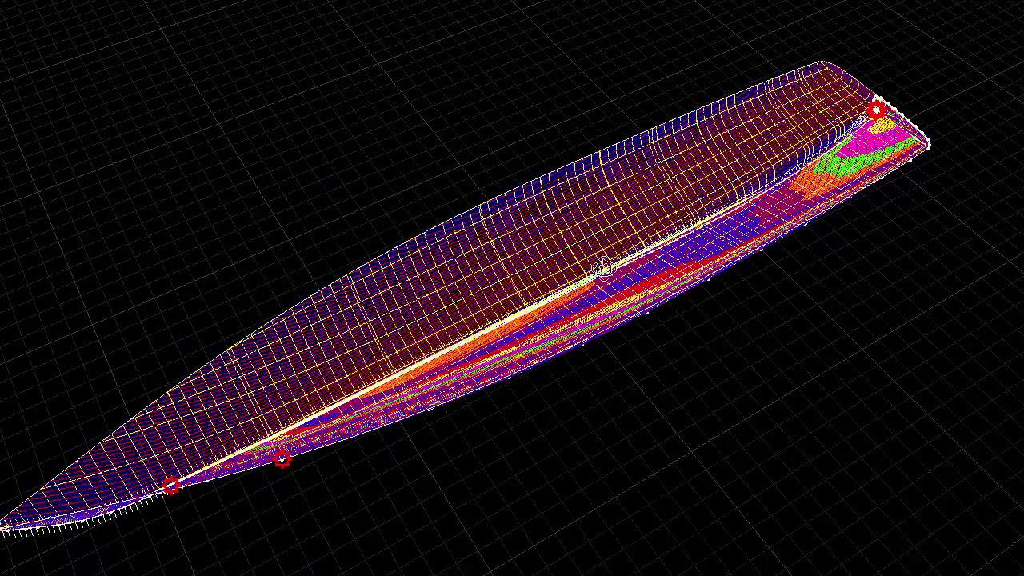
middle_click_drag(602, 270, 758, 396)
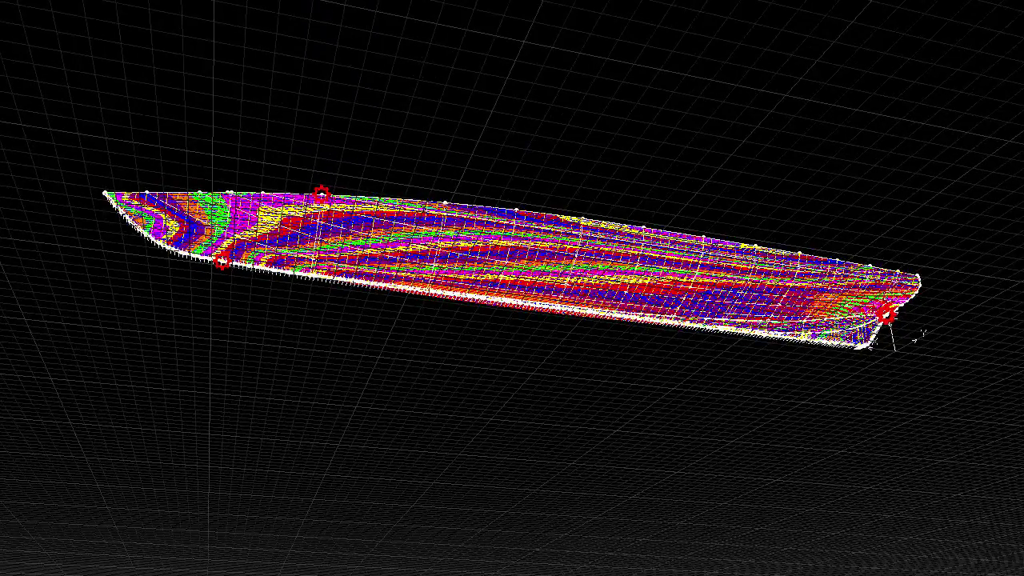
scroll(667, 286, "up", 5)
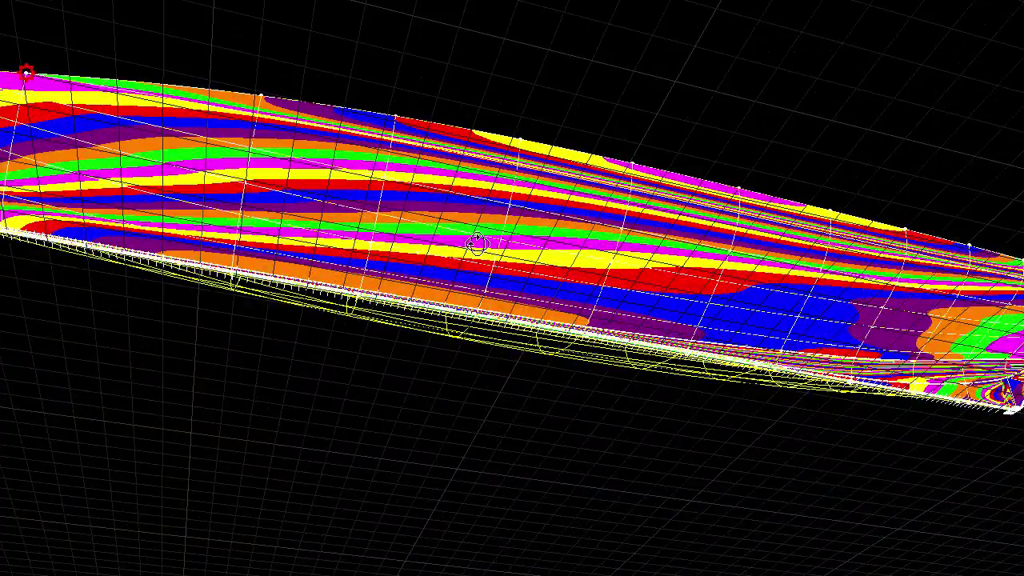
middle_click_drag(476, 244, 555, 293)
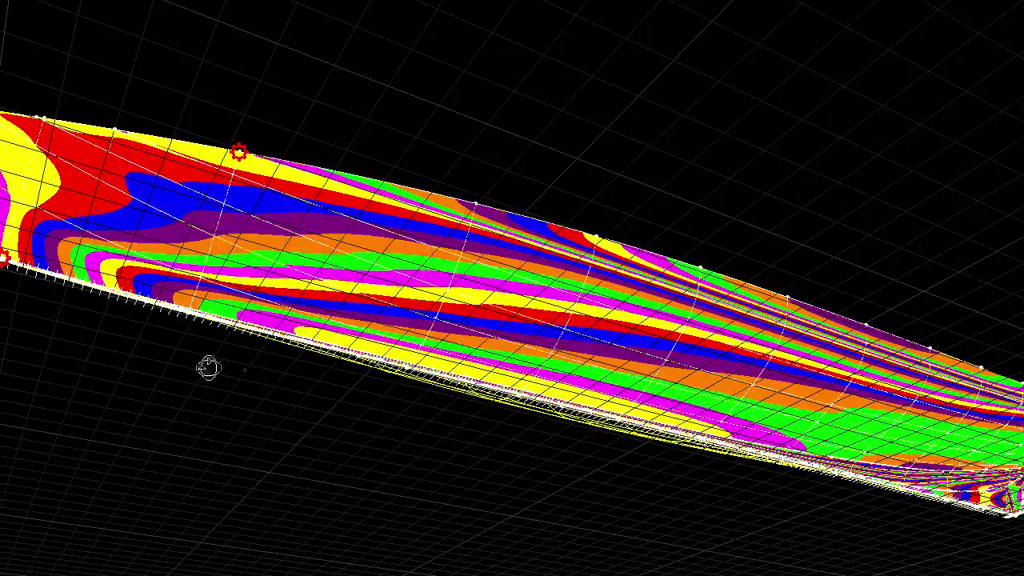
middle_click_drag(209, 368, 463, 462)
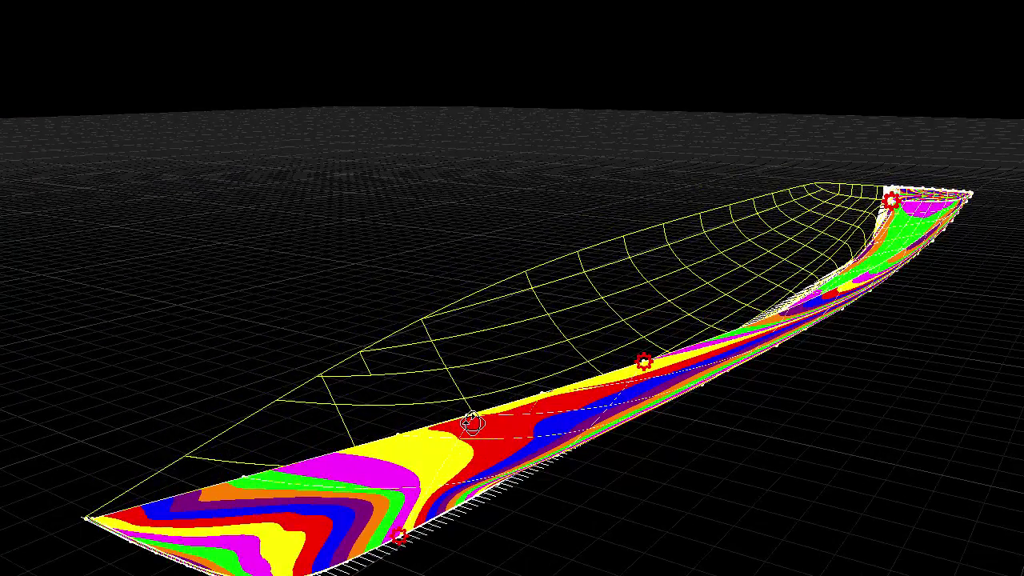
middle_click_drag(530, 431, 518, 365, "alt+shift")
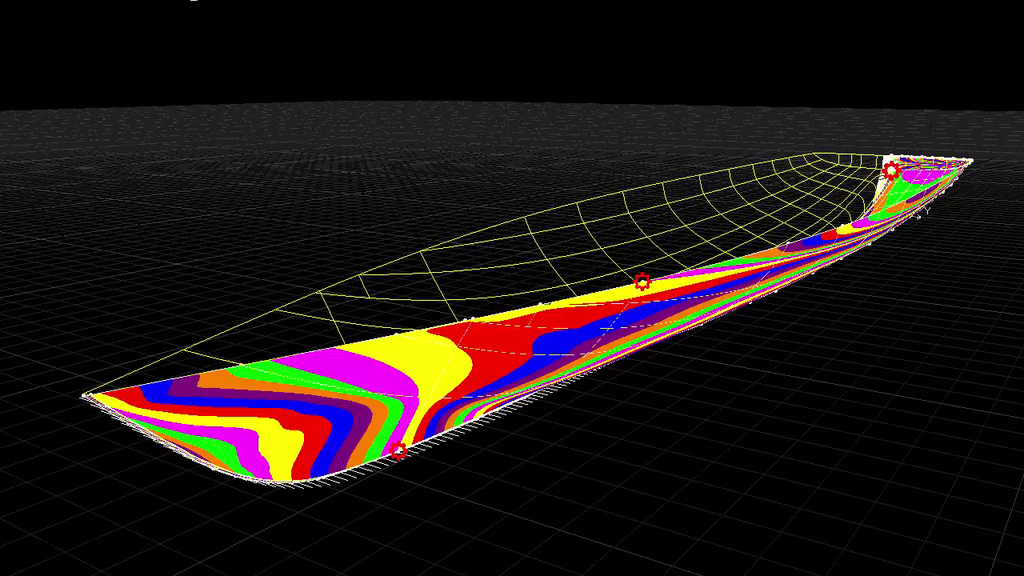
scroll(512, 287, "up", 3)
- Remove the surface grid and curves covering the green and red comparison map, and examine the exposed map along the hull
left_click(791, 31)
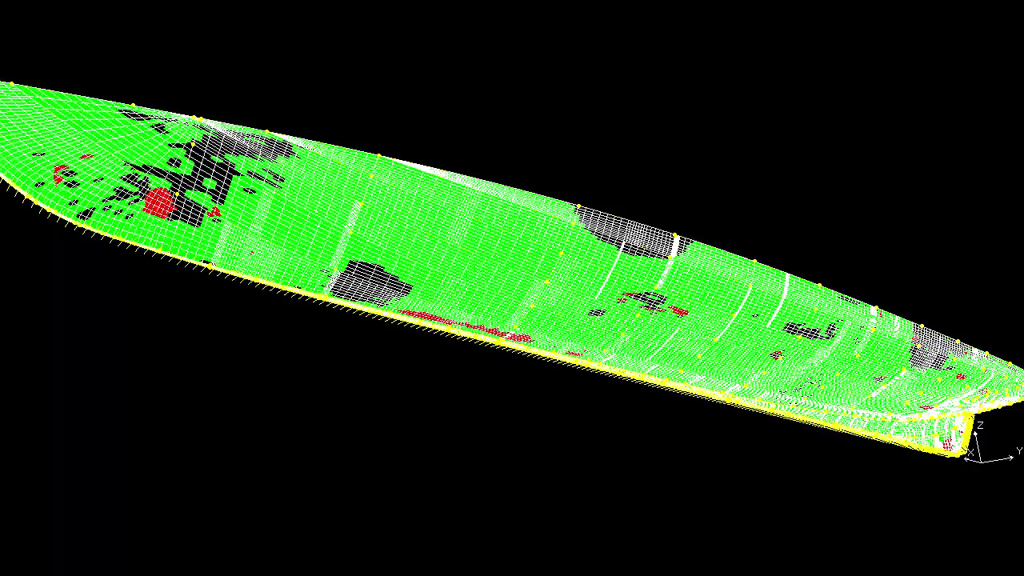
left_click(402, 219)
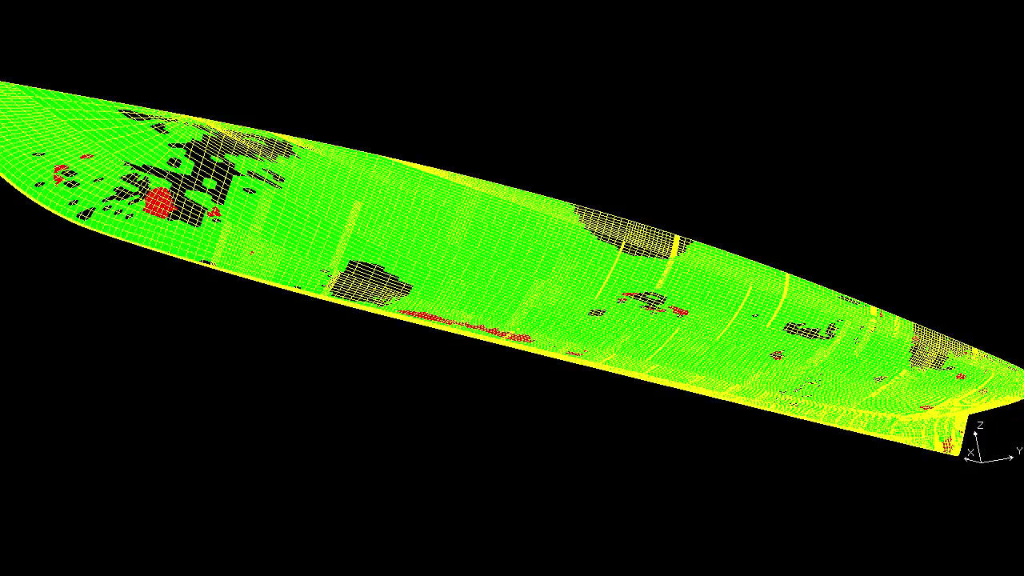
key("Delete")
middle_click_drag(632, 360, 675, 367)
scroll(652, 361, "down", 2)
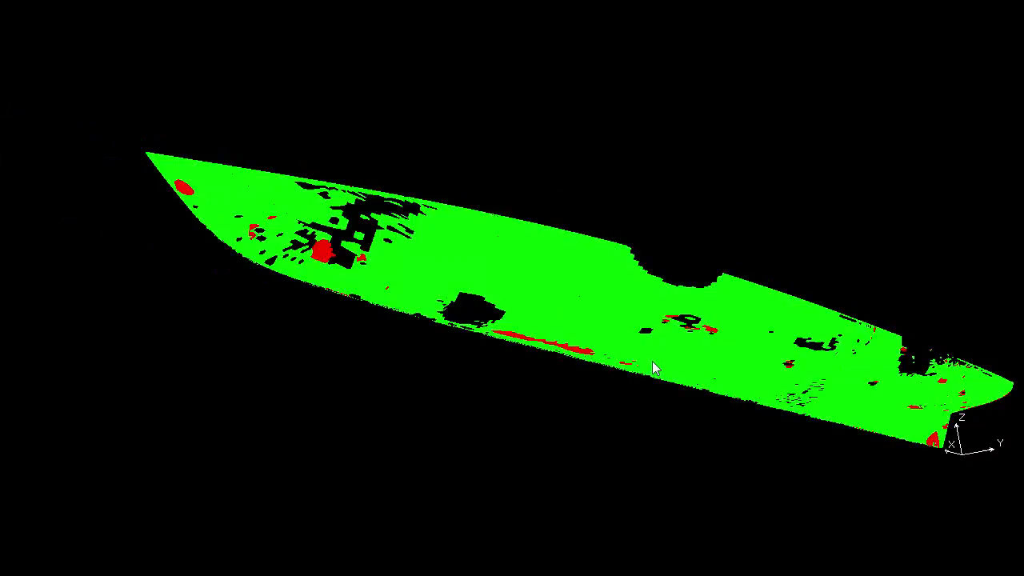
scroll(689, 372, "up", 2)
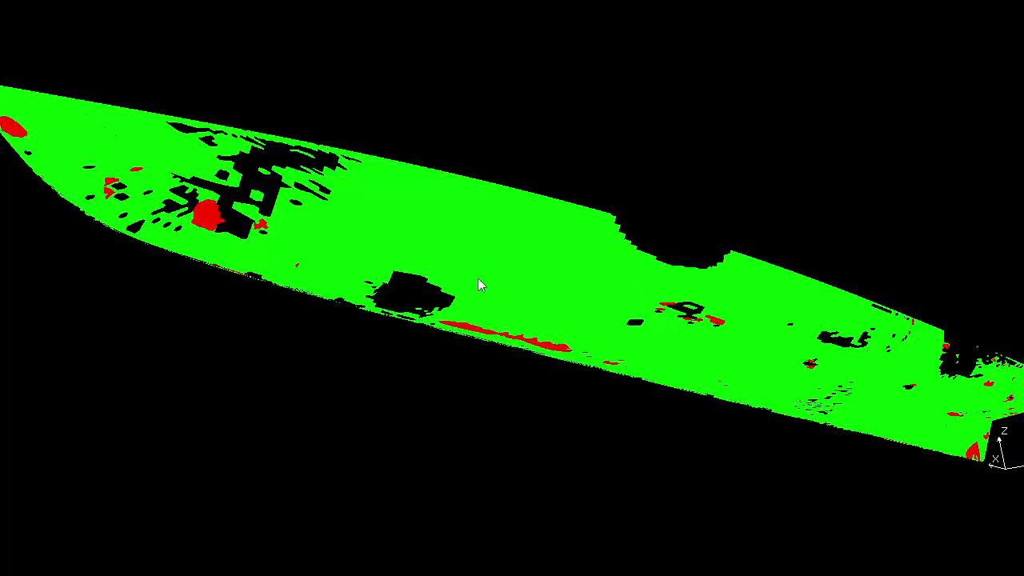
middle_click_drag(542, 280, 569, 287)
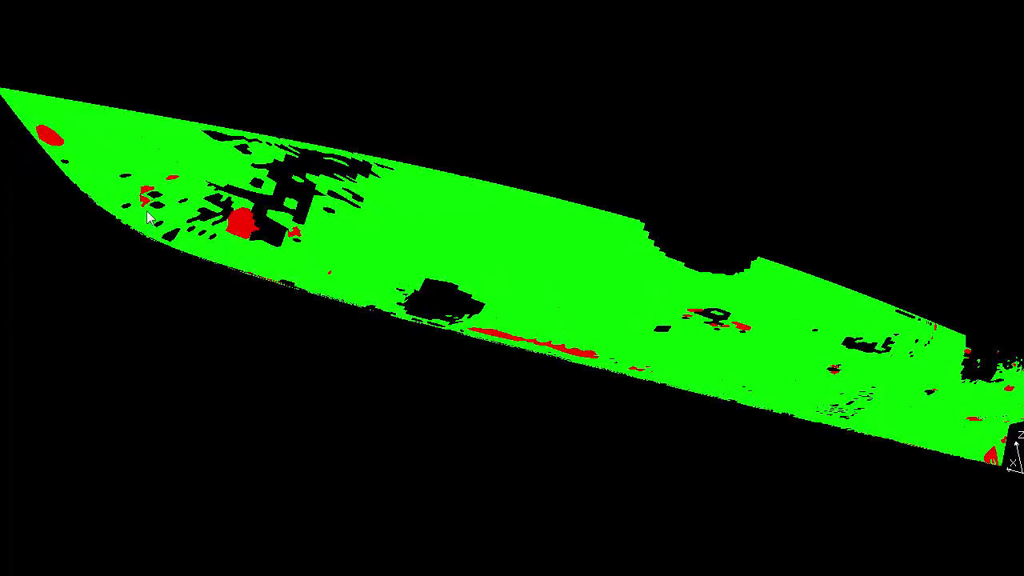